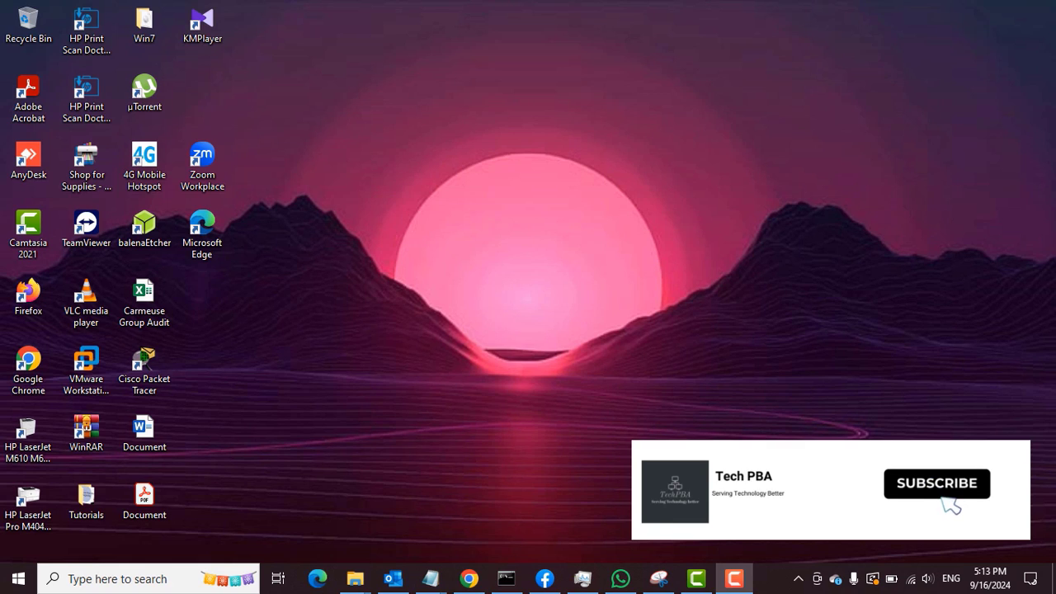
Open the Document PDF and scroll to the [YOUR NAME] and [DATE SIGNED] lines on page 6.
double_click(146, 496)
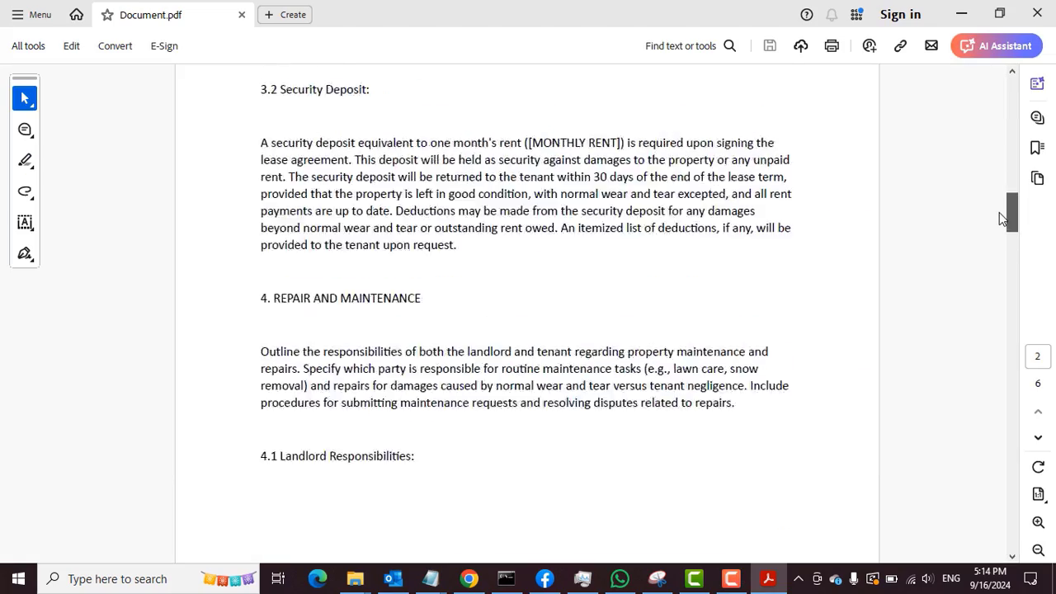
mouse_move(999, 217)
left_mouse_down()
mouse_move(1005, 299)
mouse_move(951, 552)
left_mouse_up()
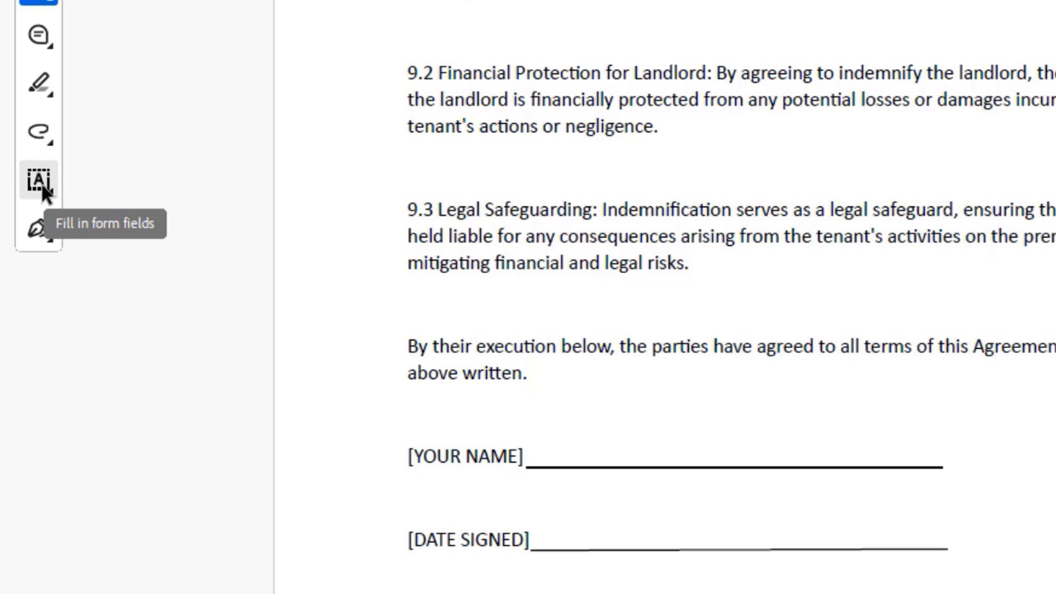
Type the signer's first and last name on the [YOUR NAME] line with the Type text tool.
left_click(43, 189)
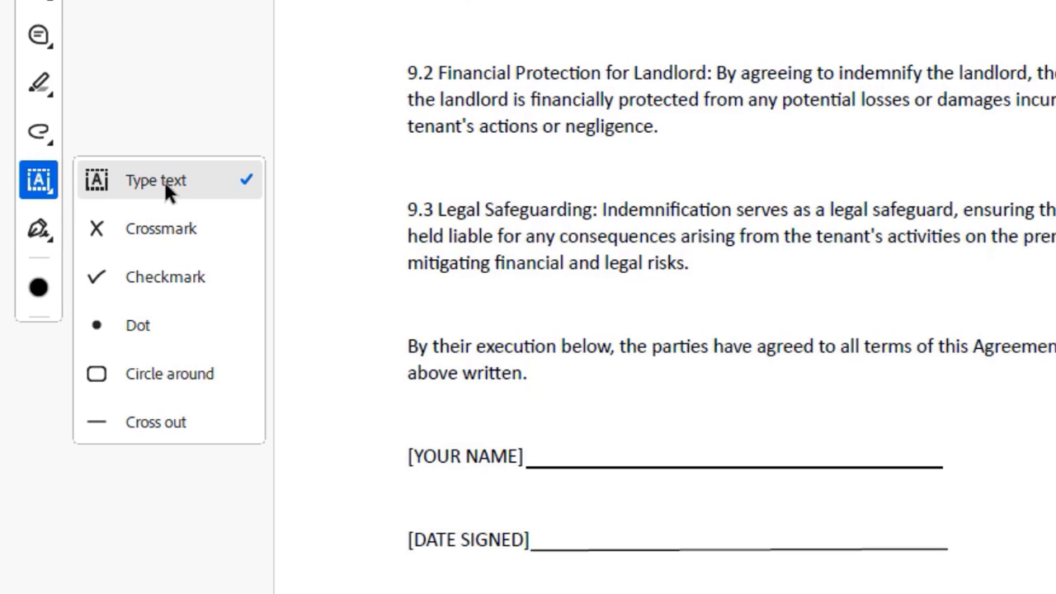
left_click(165, 183)
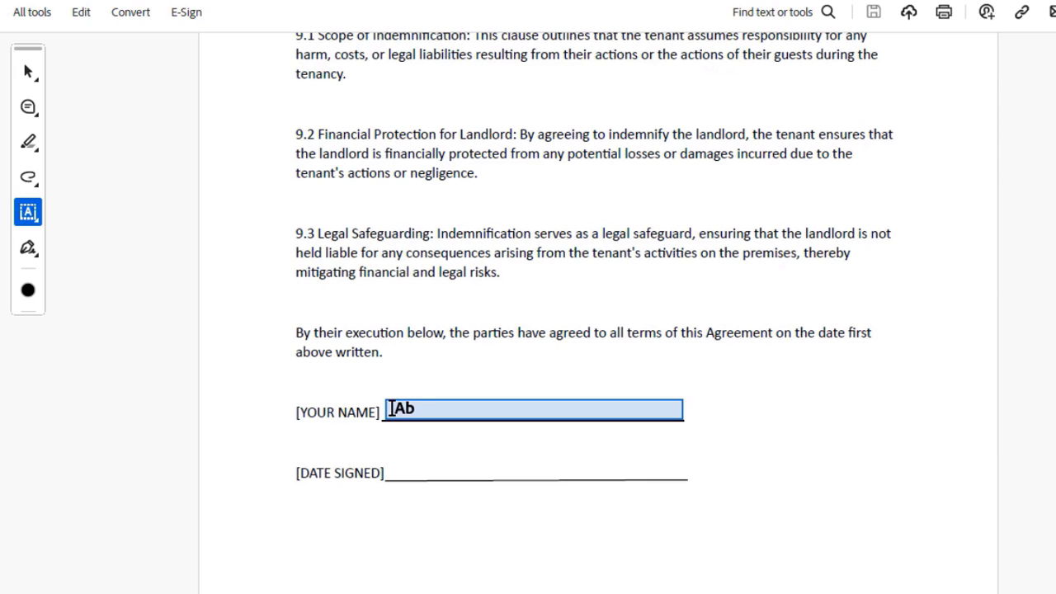
left_click(391, 408)
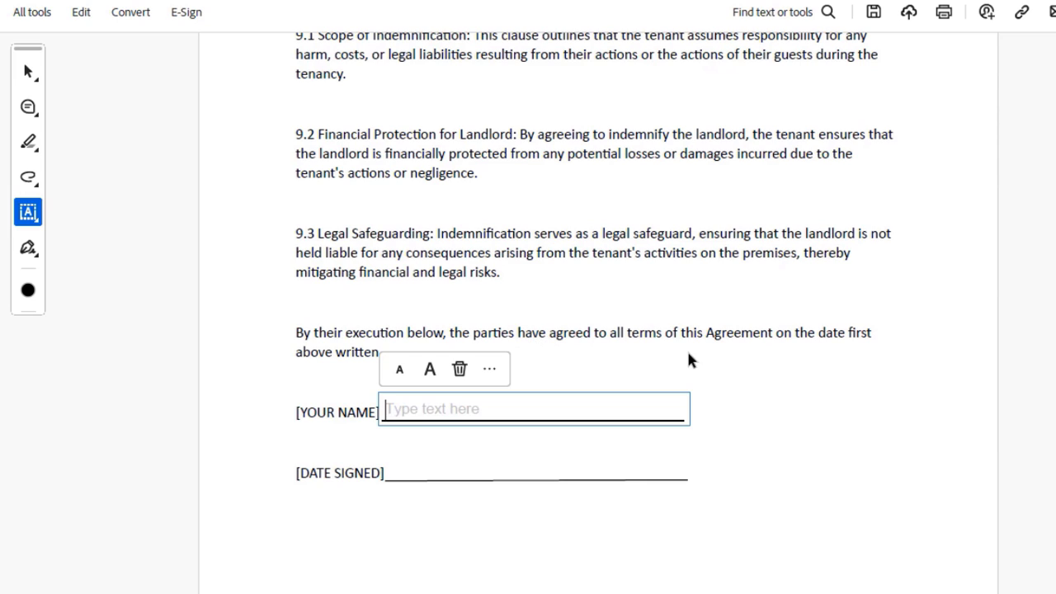
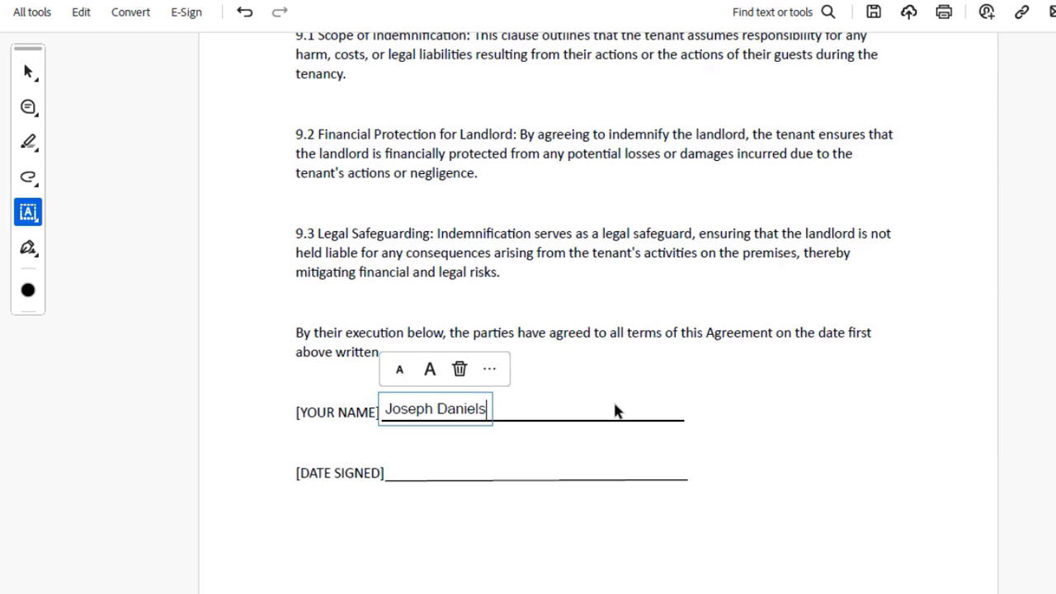
Make the typed name one size step larger than the default.
left_click(488, 372)
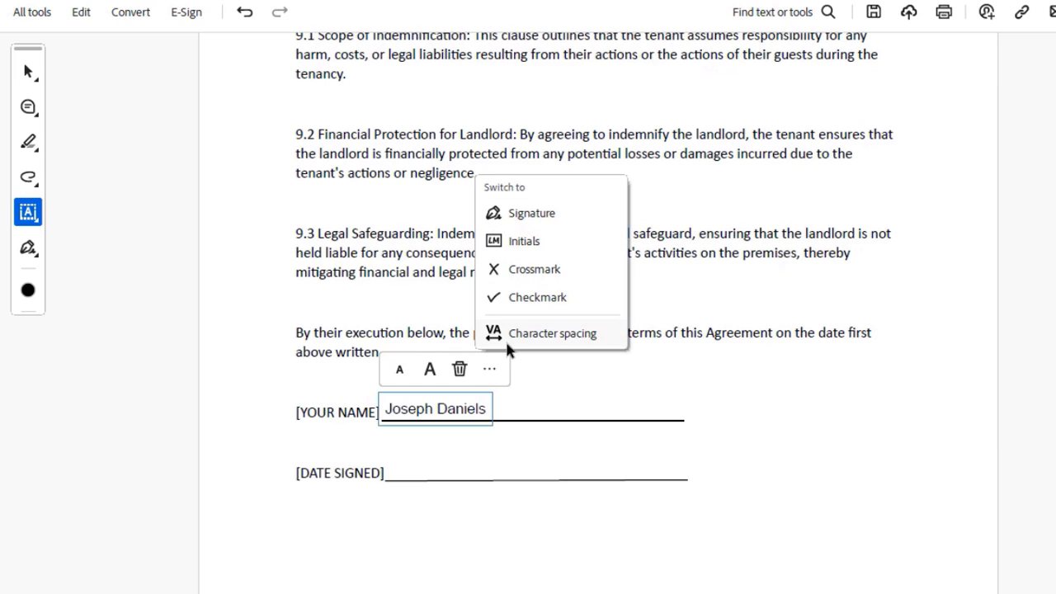
left_click(490, 372)
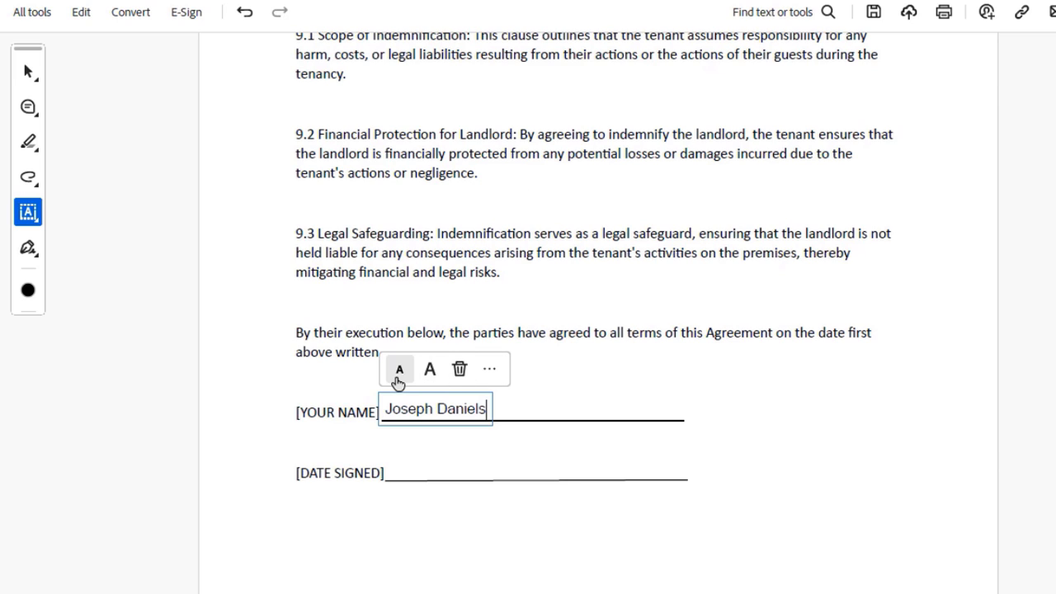
left_click(432, 373)
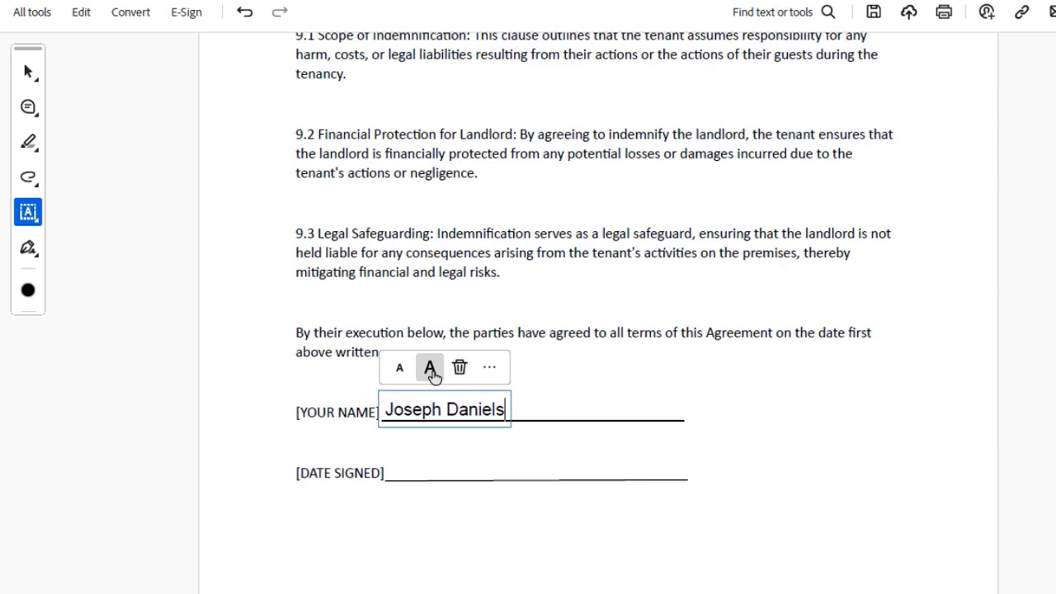
left_click(433, 374)
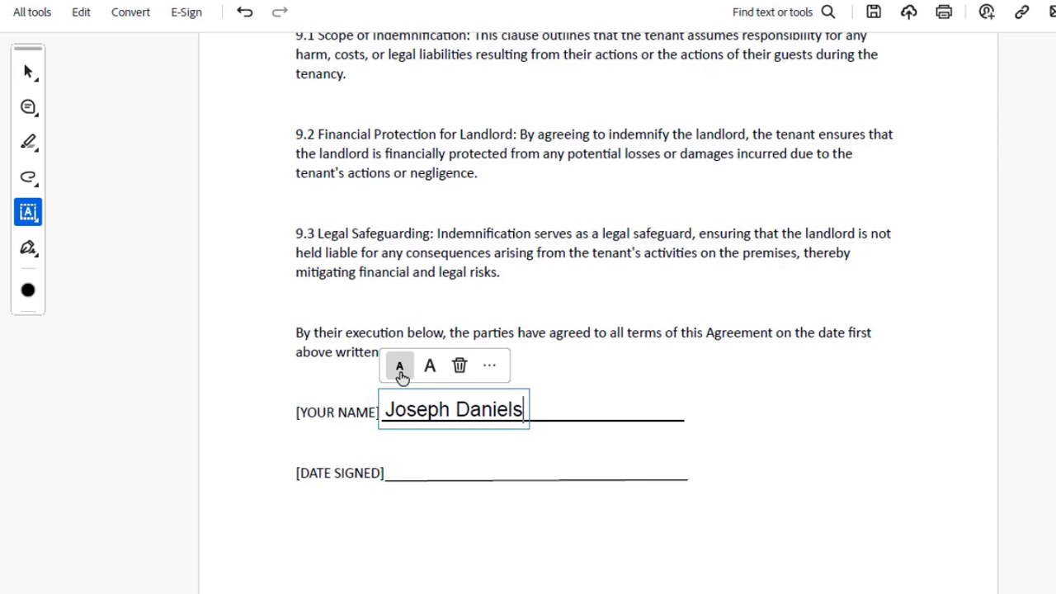
left_click(401, 373)
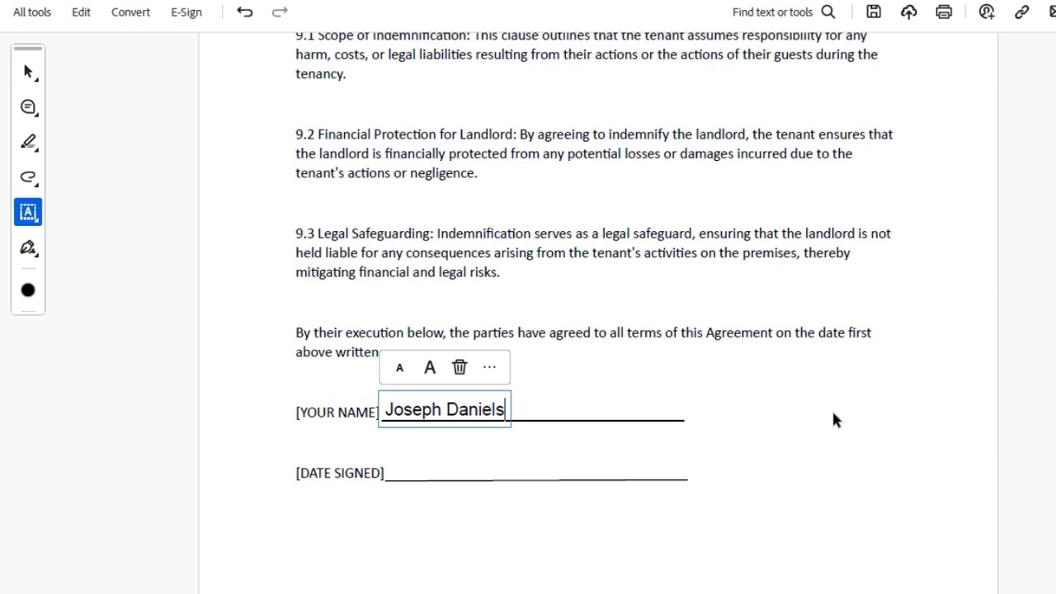
left_click(796, 402)
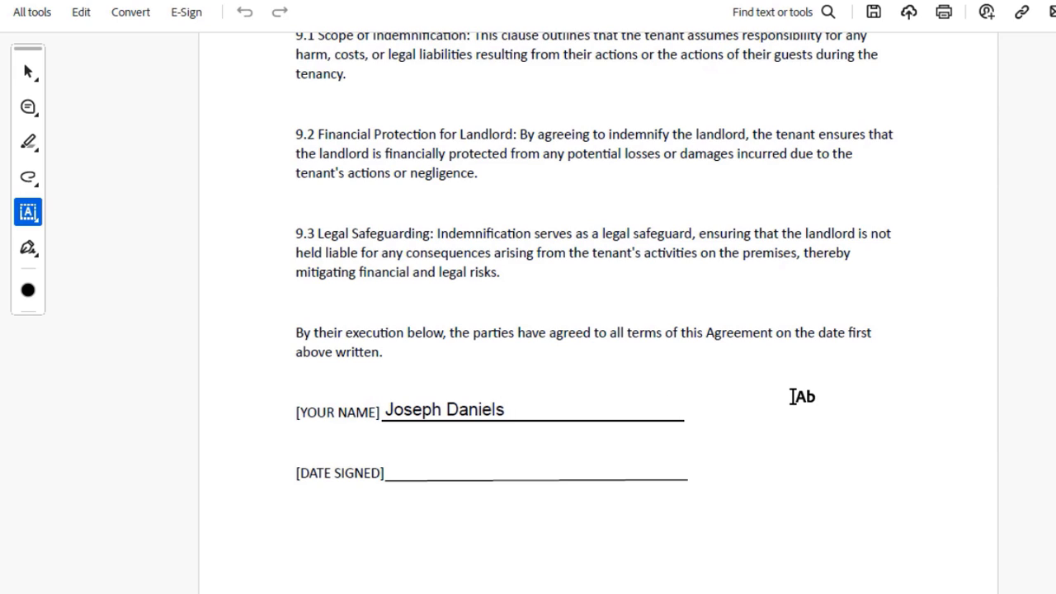
Type "16th September 2024" on the [DATE SIGNED] line.
left_click(405, 467)
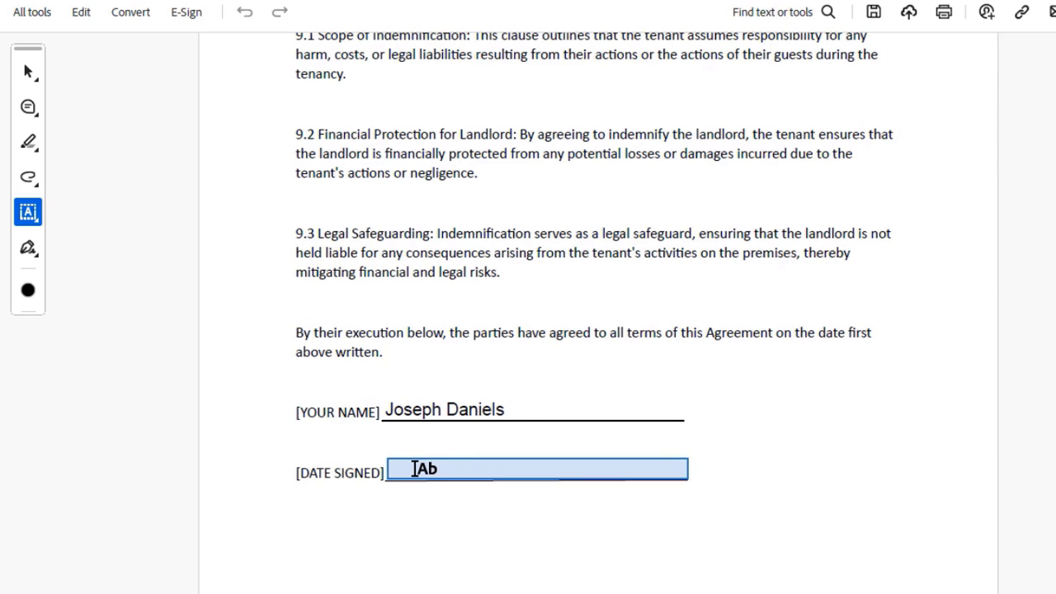
left_click(415, 467)
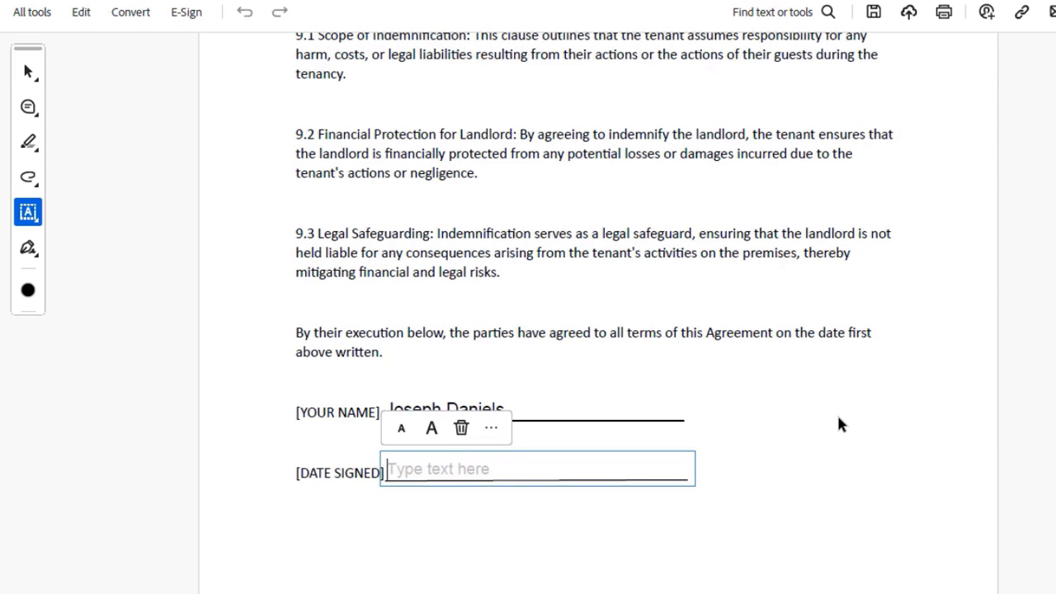
type("16")
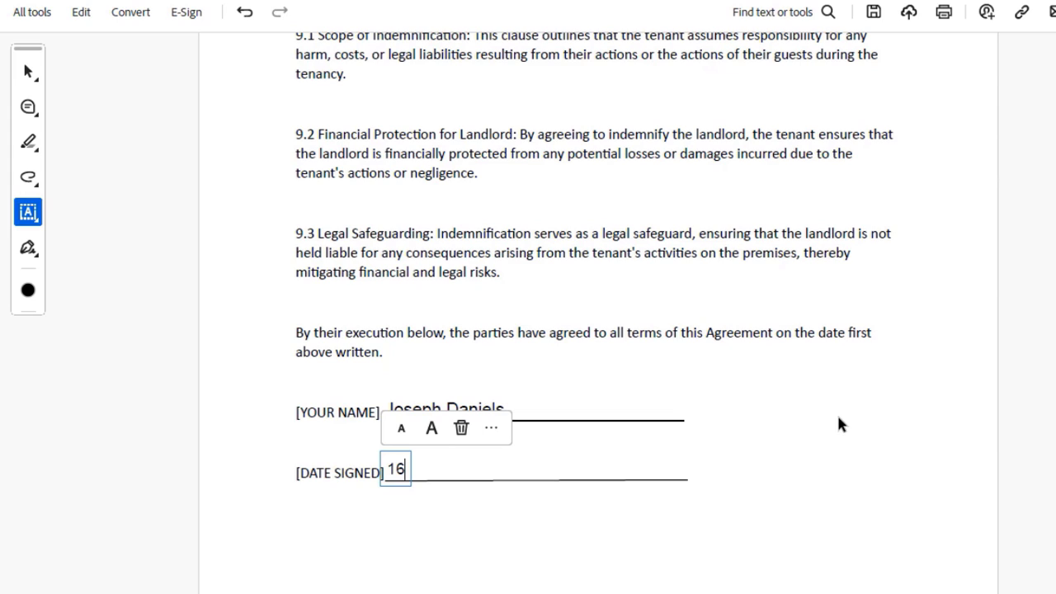
type("th Septem")
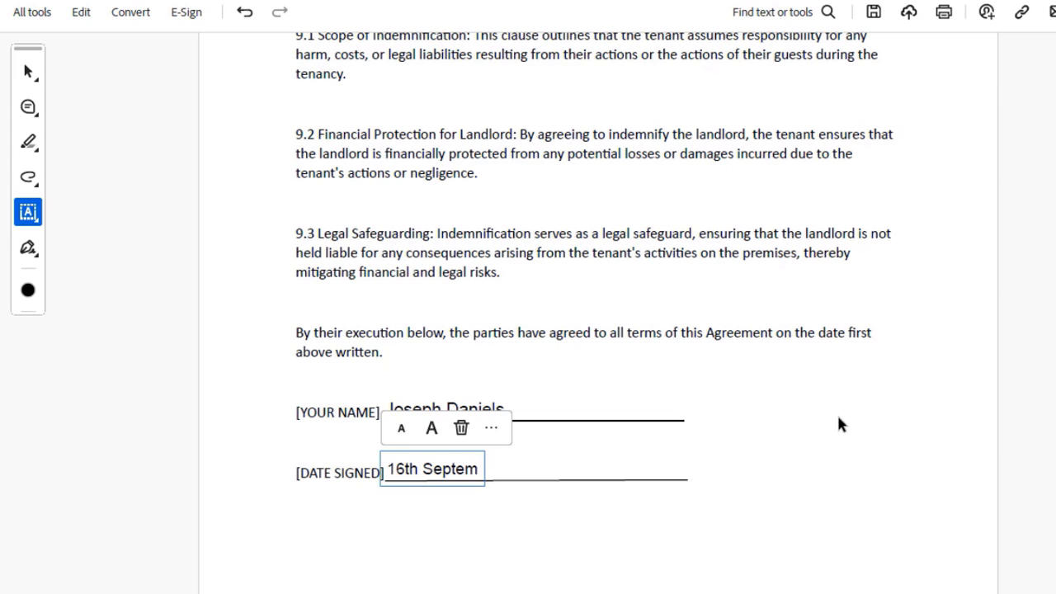
type("ber 20")
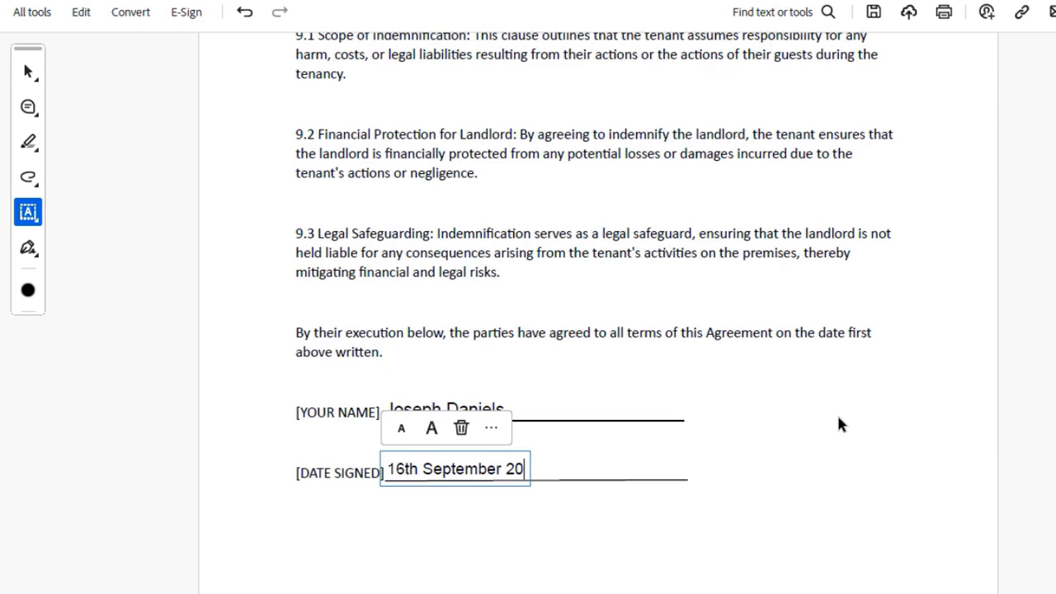
type("24")
Adjust the date's font size to match the name, then select the date box.
left_click(431, 430)
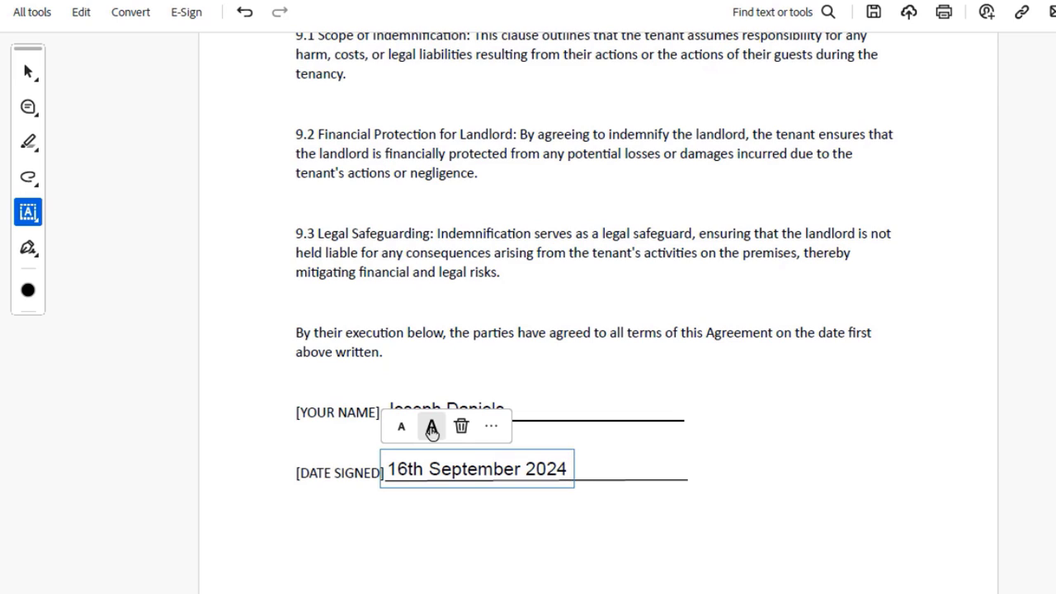
left_click(431, 430)
left_click(401, 429)
left_click(401, 428)
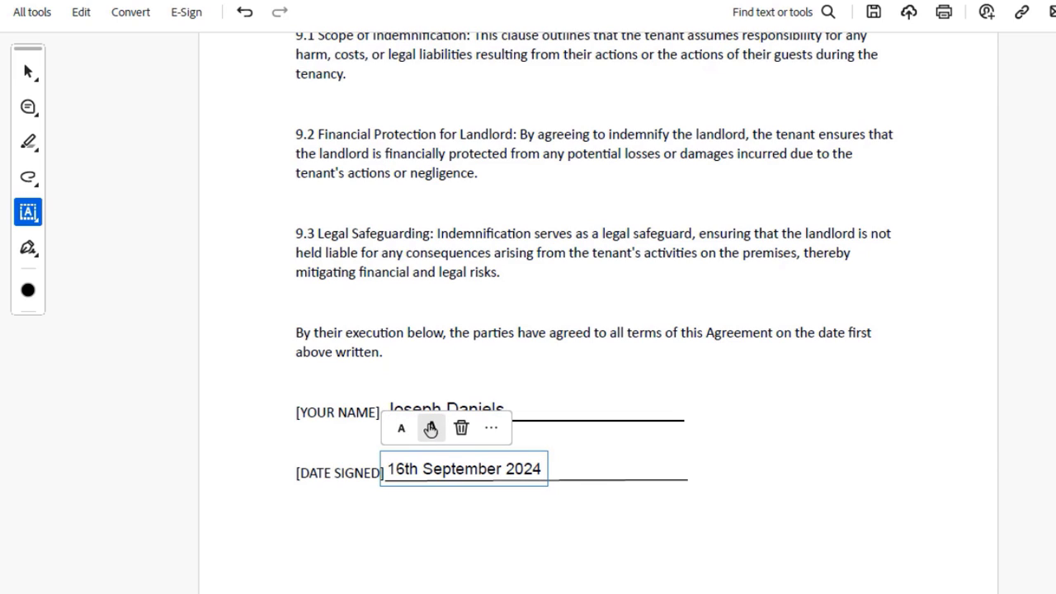
left_click(430, 427)
left_click(850, 460)
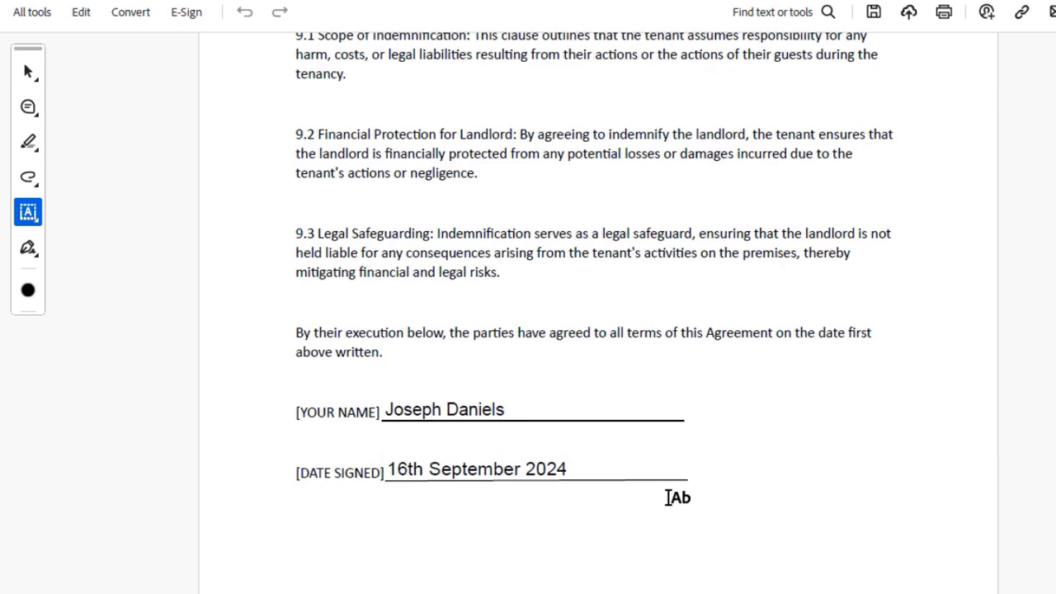
left_click(453, 472)
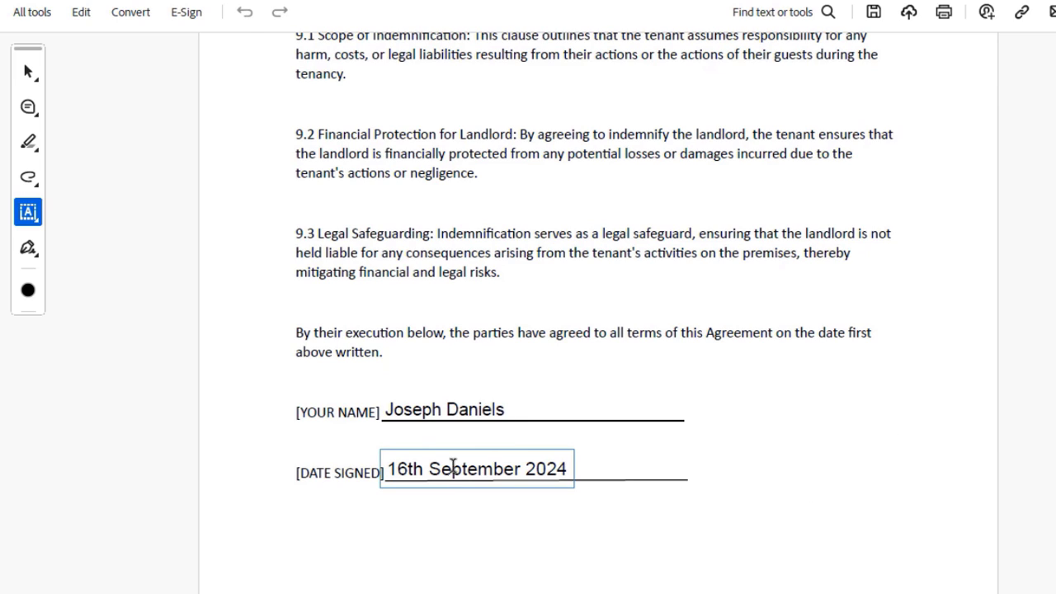
left_click(572, 450)
Nudge the date slightly right and move the name right to line up with it.
mouse_move(572, 450)
left_mouse_down()
mouse_move(641, 445)
mouse_move(566, 448)
mouse_move(583, 450)
left_mouse_up()
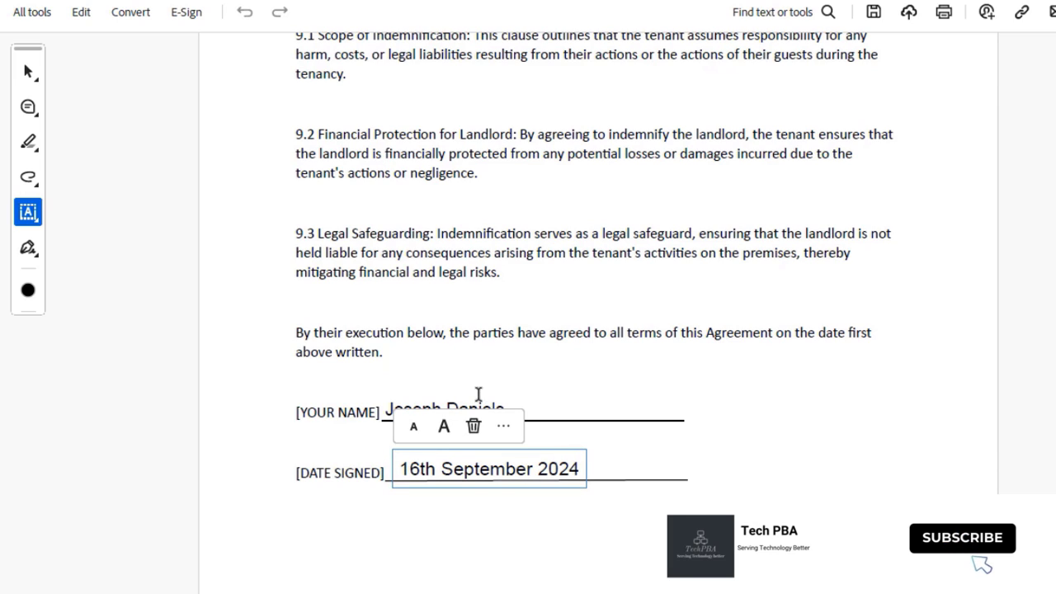
left_click(499, 403)
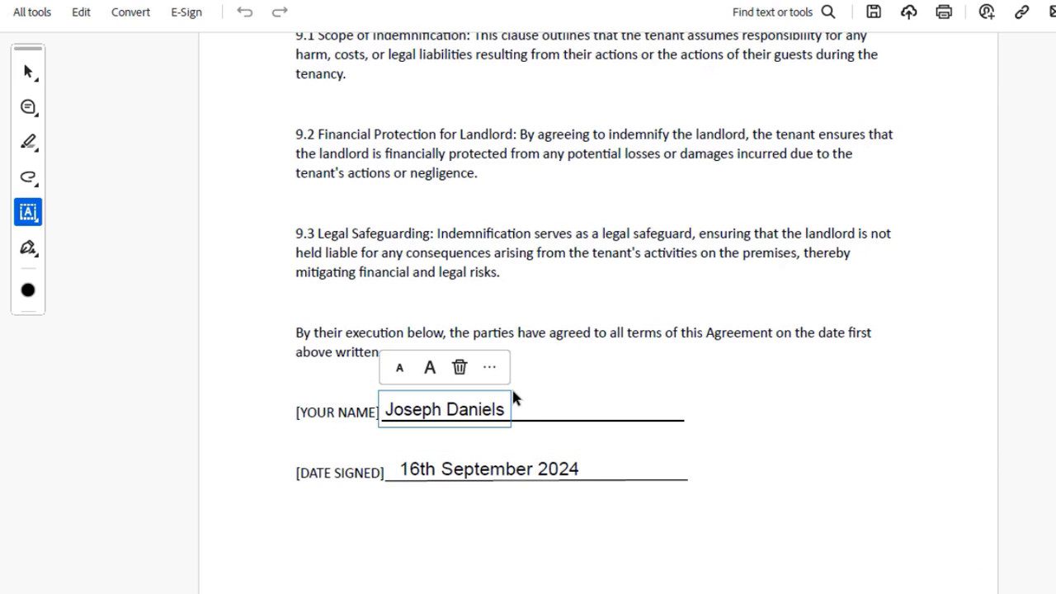
left_click_drag(509, 390, 537, 389)
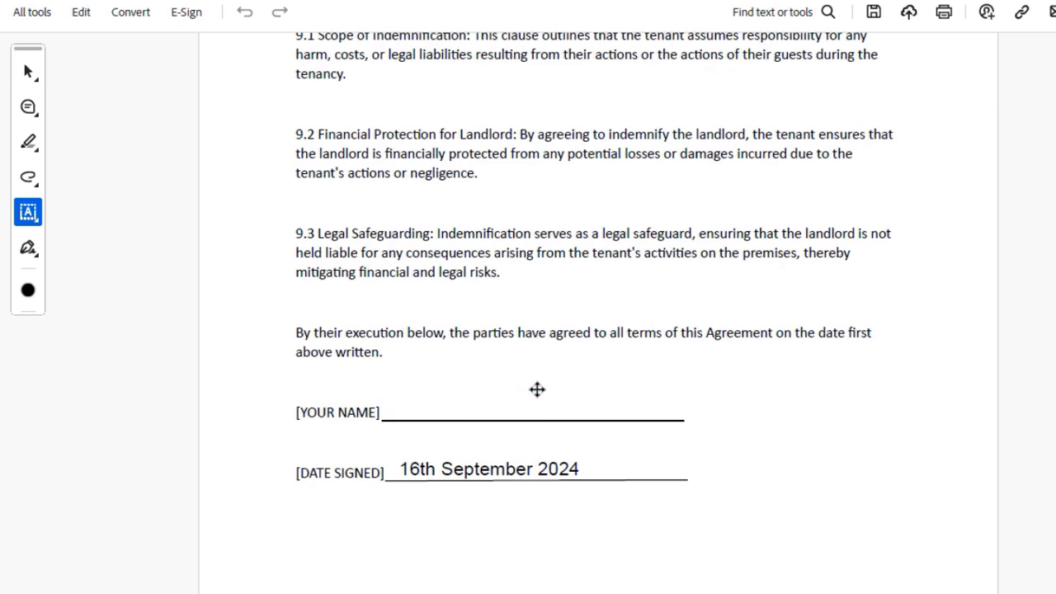
left_click(844, 431)
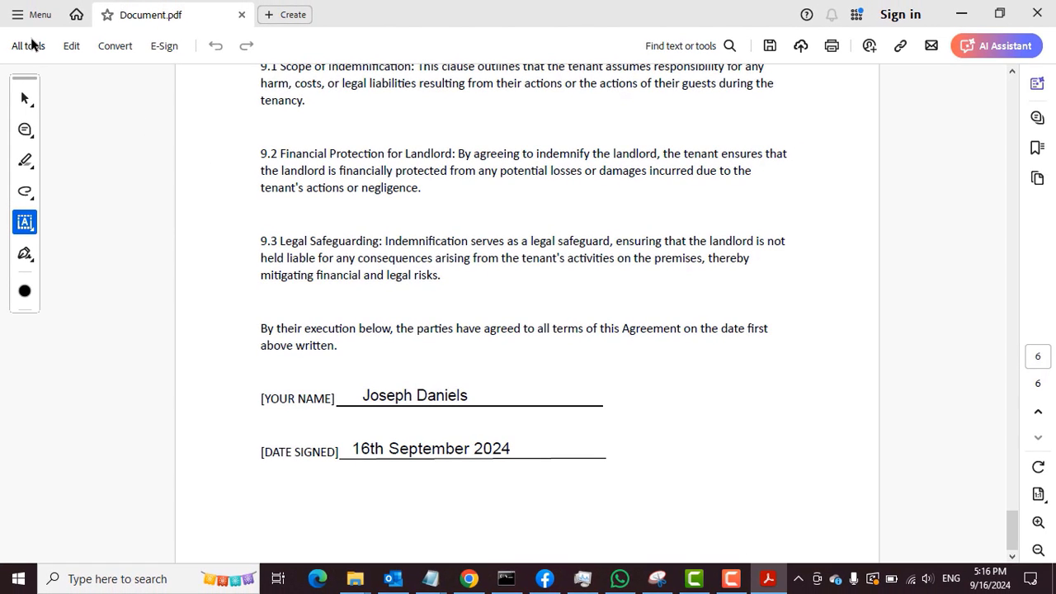
Save the filled agreement on the Desktop as Document1.pdf.
left_click(24, 16)
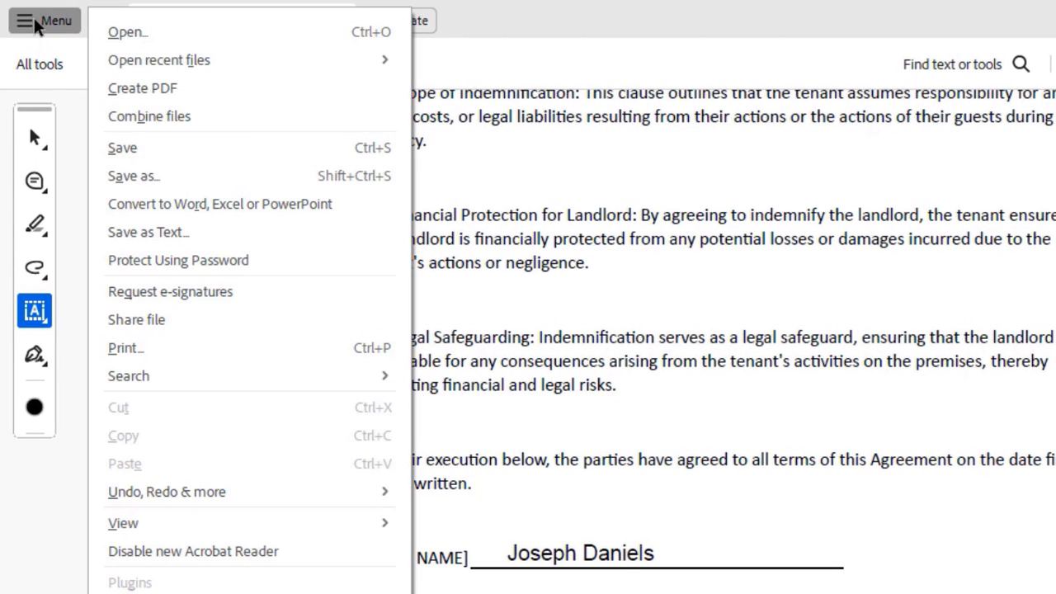
left_click(149, 176)
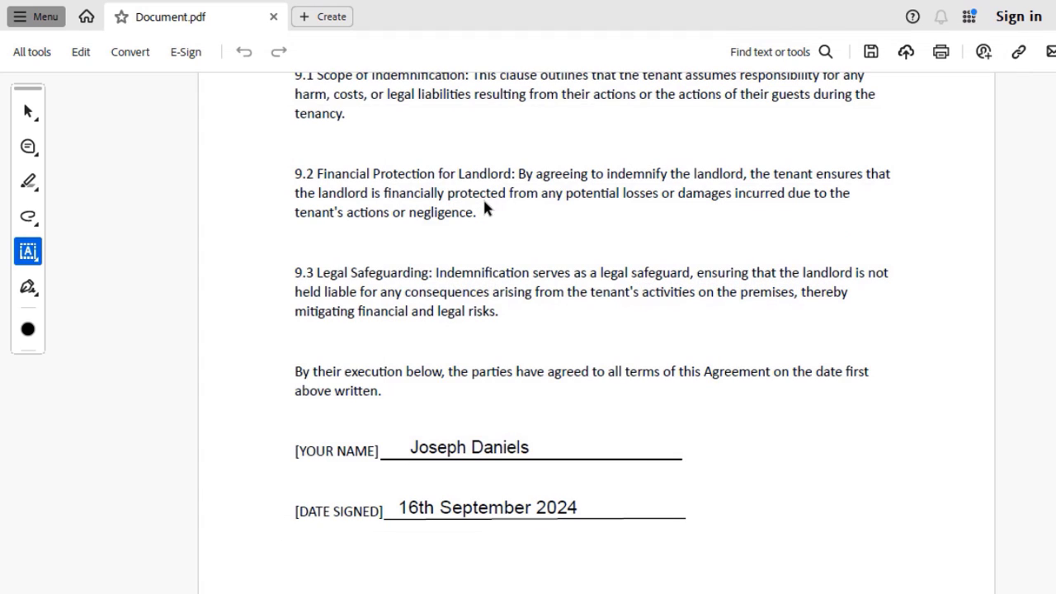
key("ctrl+shift+s")
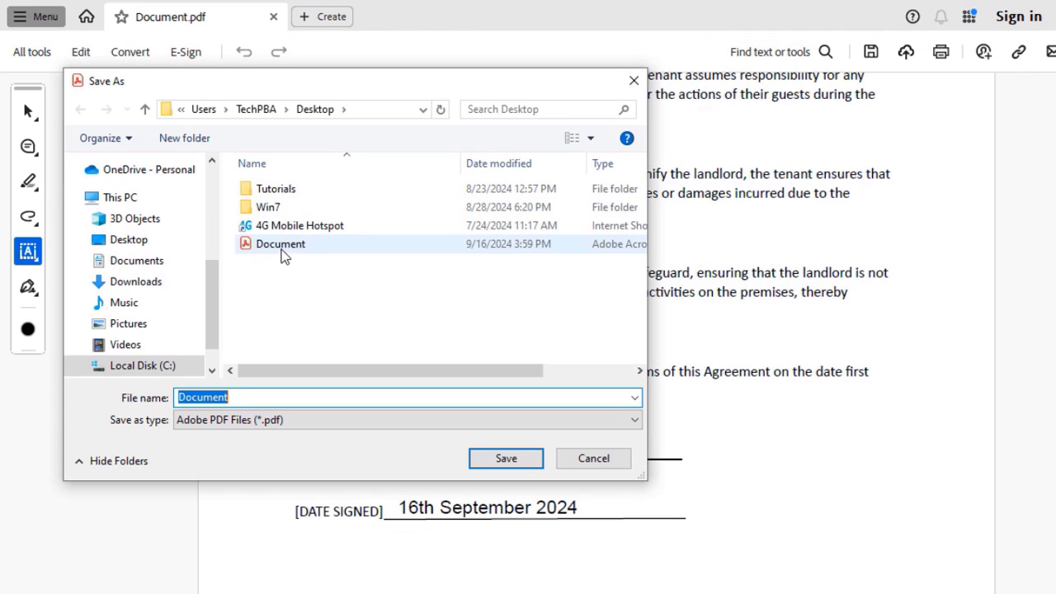
left_click(296, 248)
left_click(245, 398)
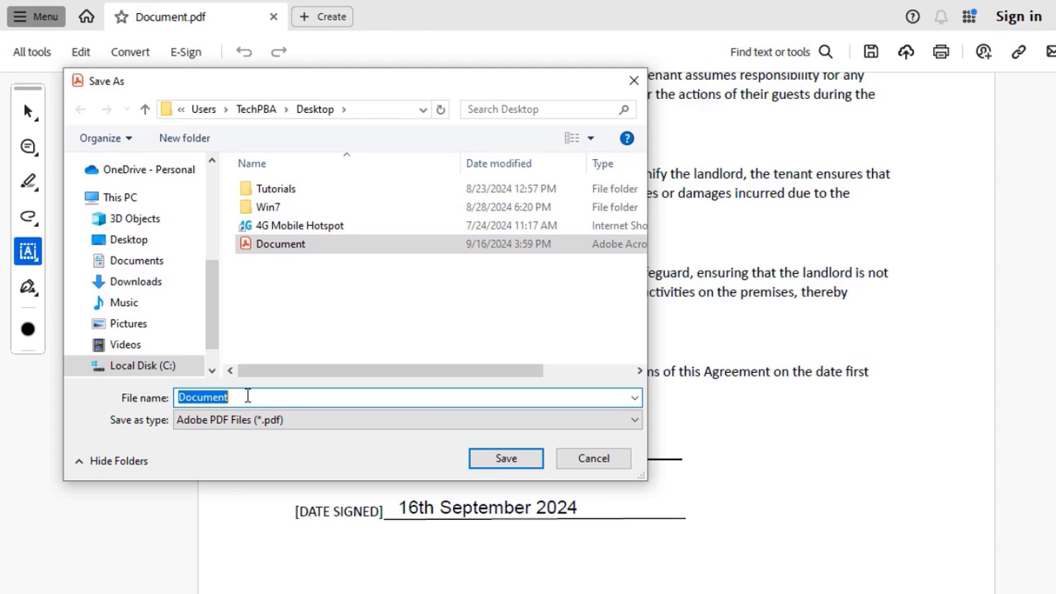
left_click(246, 397)
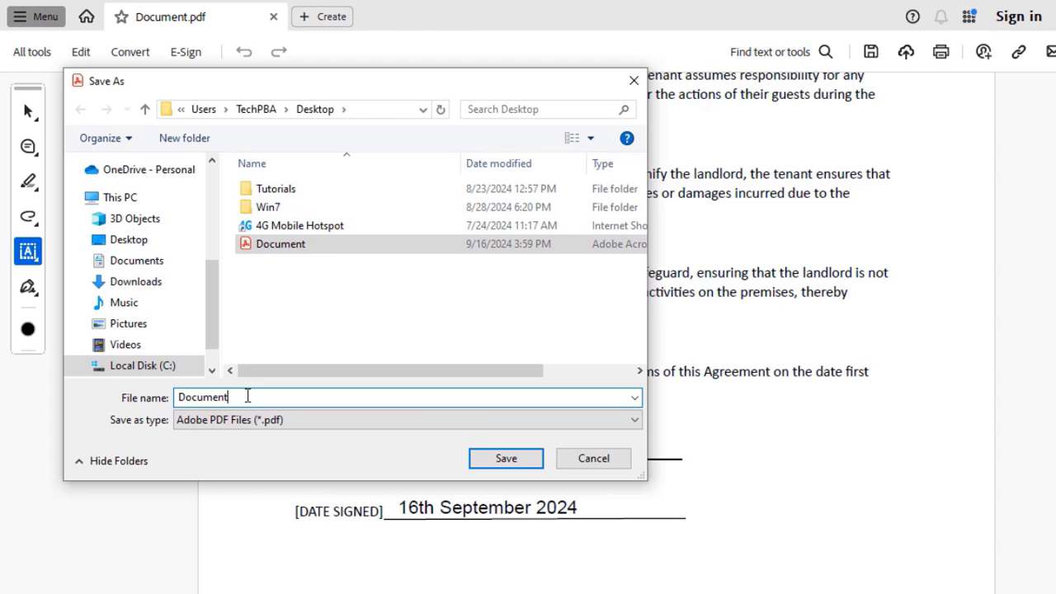
type("1")
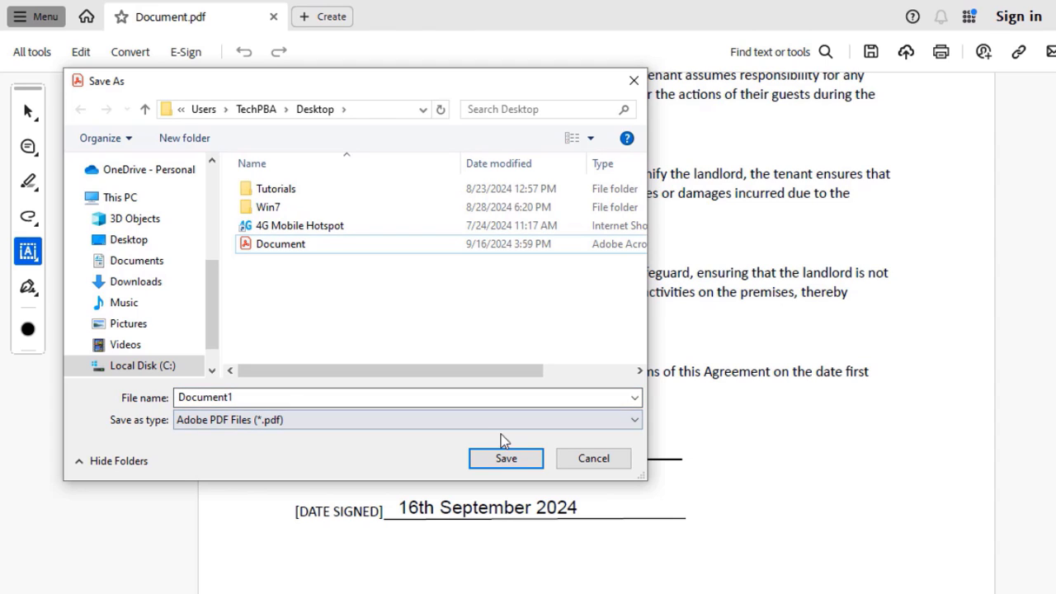
left_click(502, 461)
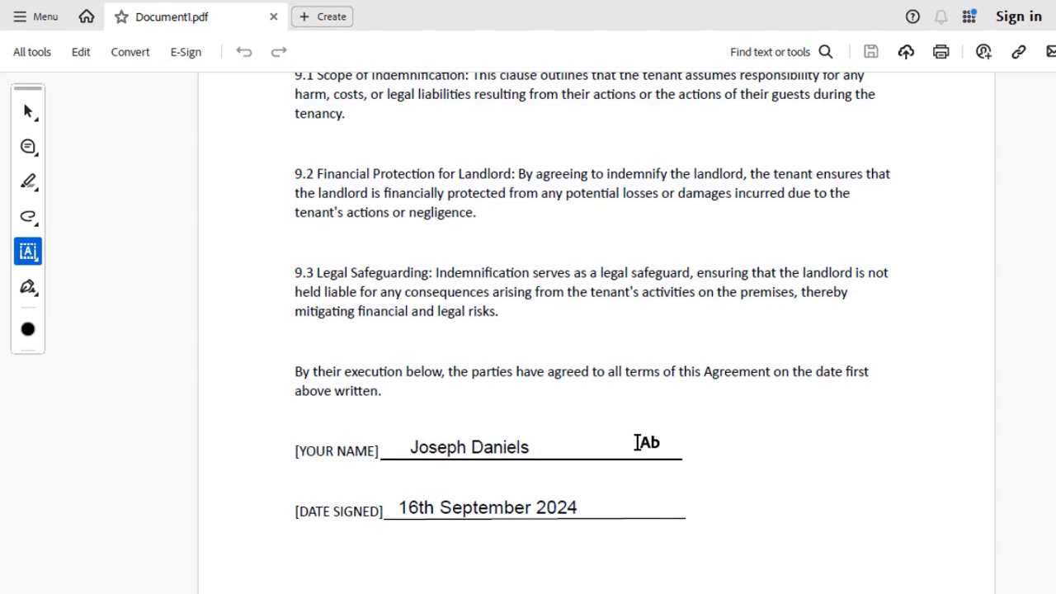
Close Acrobat, reopen Document1.pdf and check the name and date on page 6.
left_click(1043, 8)
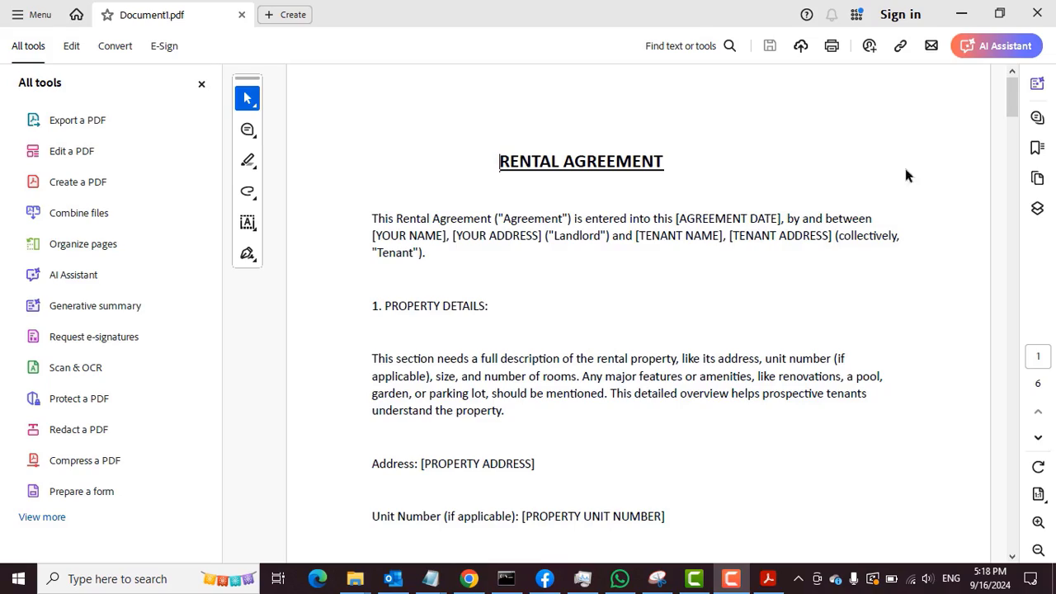
left_click_drag(1010, 117, 1009, 541)
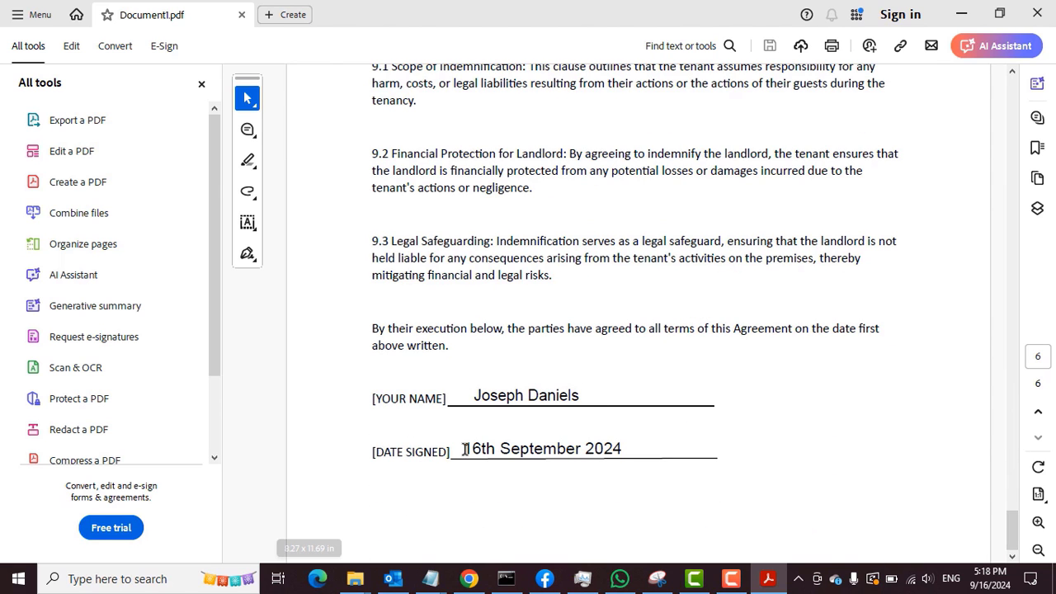
left_click(200, 86)
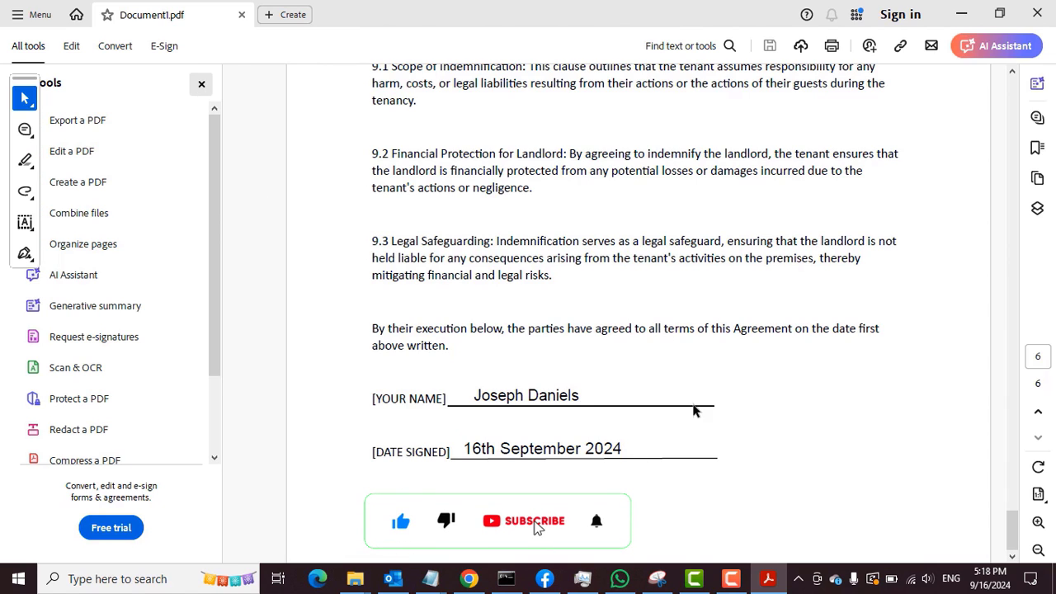